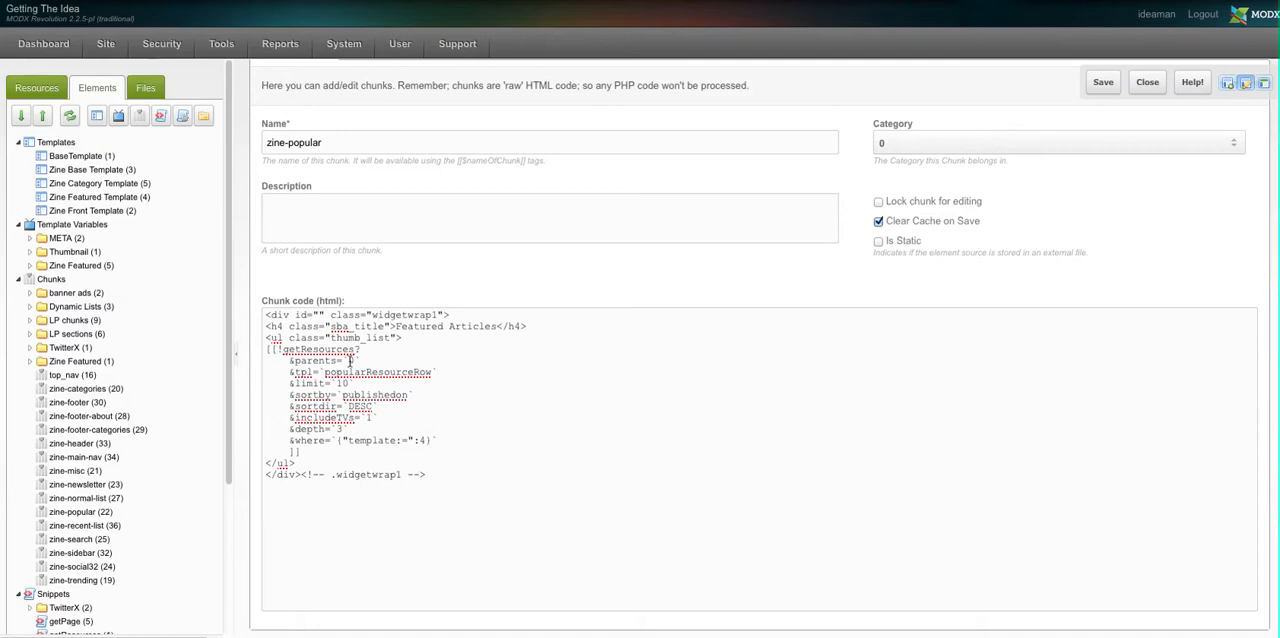
Find the row template used by the zine-popular chunk's getResources call and open the popularResourceRow chunk from Dynamic Lists
click(377, 373)
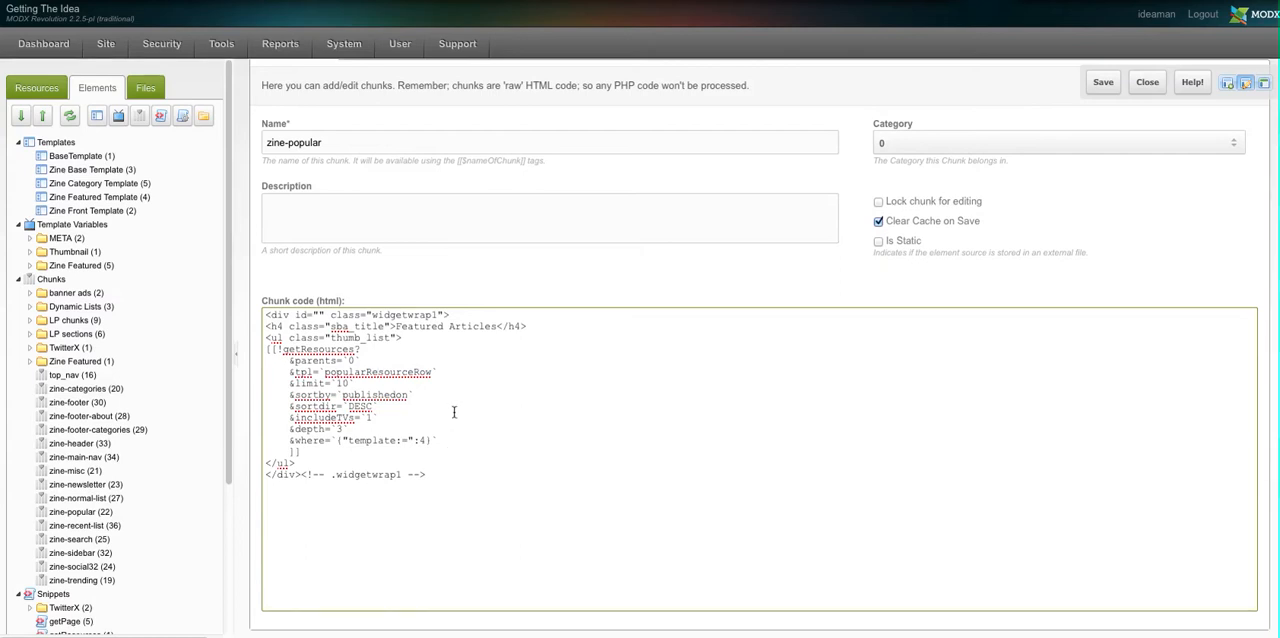
double_click(362, 373)
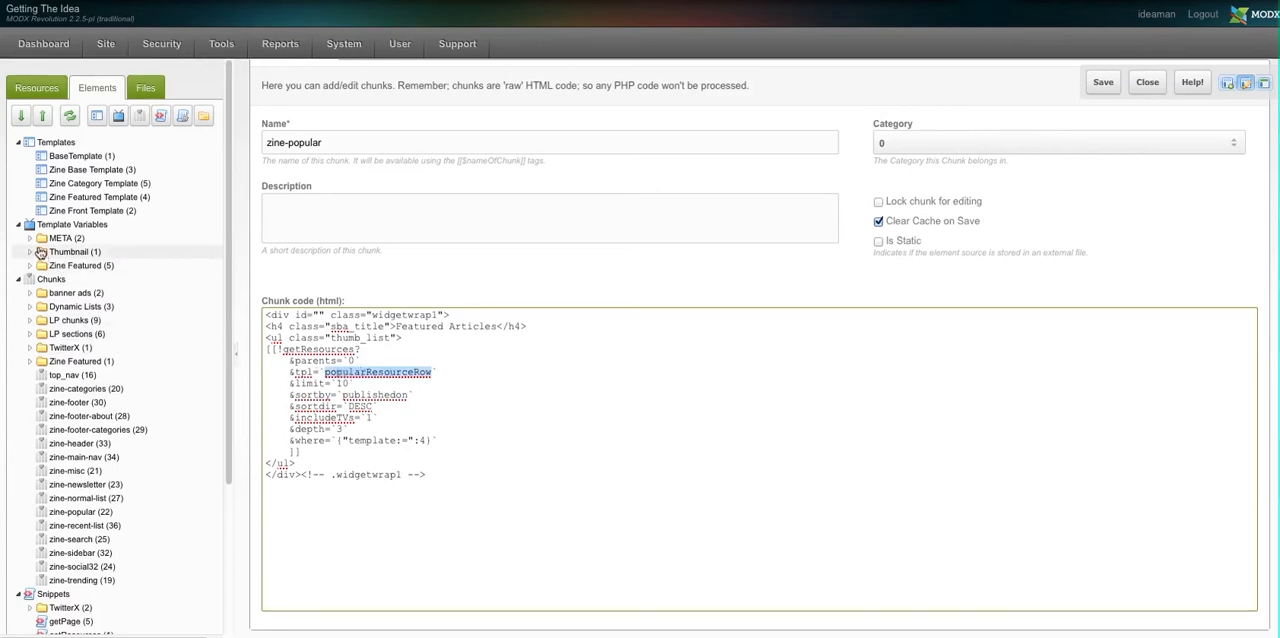
click(30, 308)
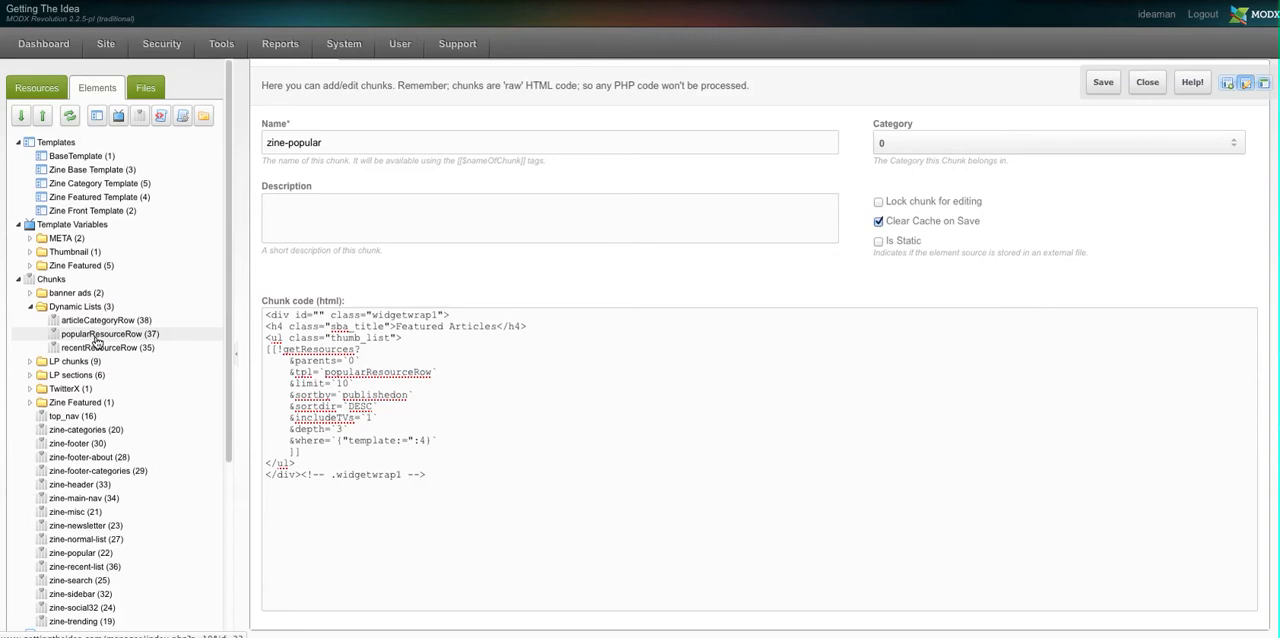
click(97, 336)
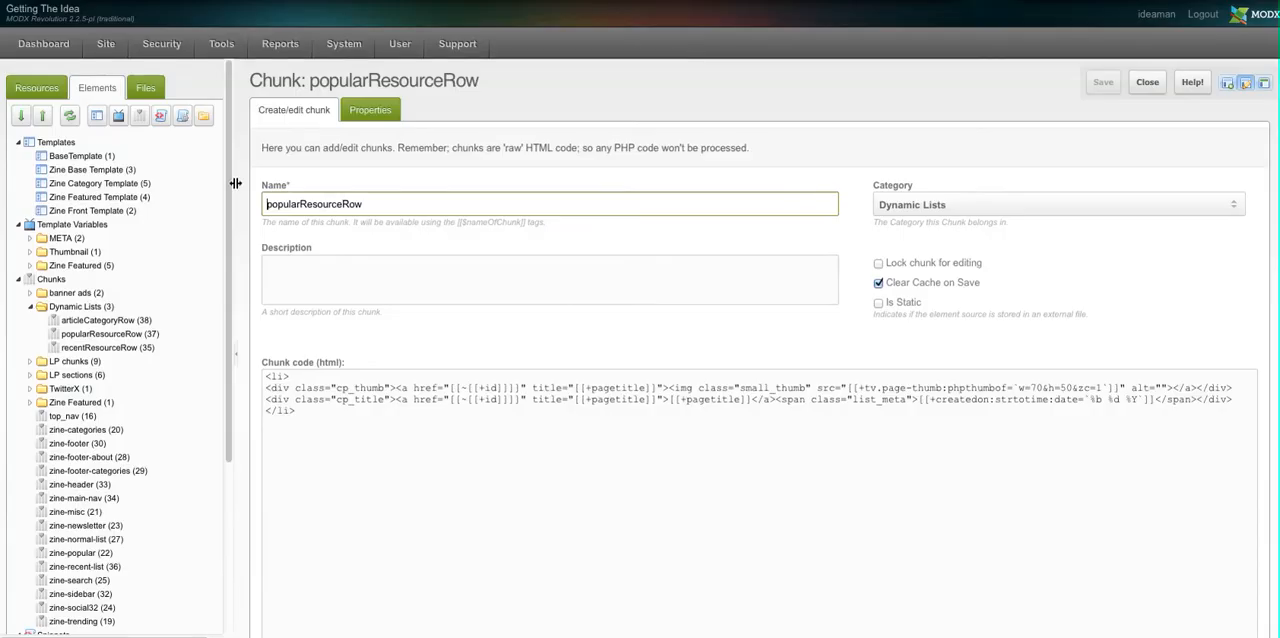
Open the "Woman Sues Urgent Care Center" article resource and show its Thumbnail template variable
click(51, 89)
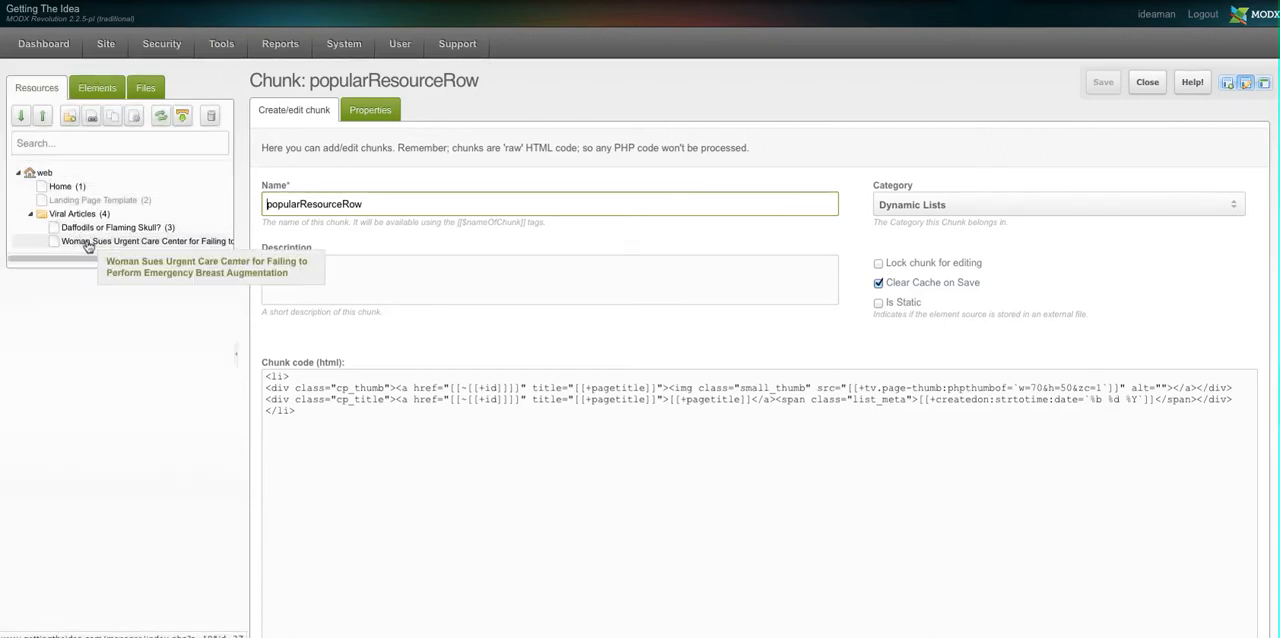
click(88, 246)
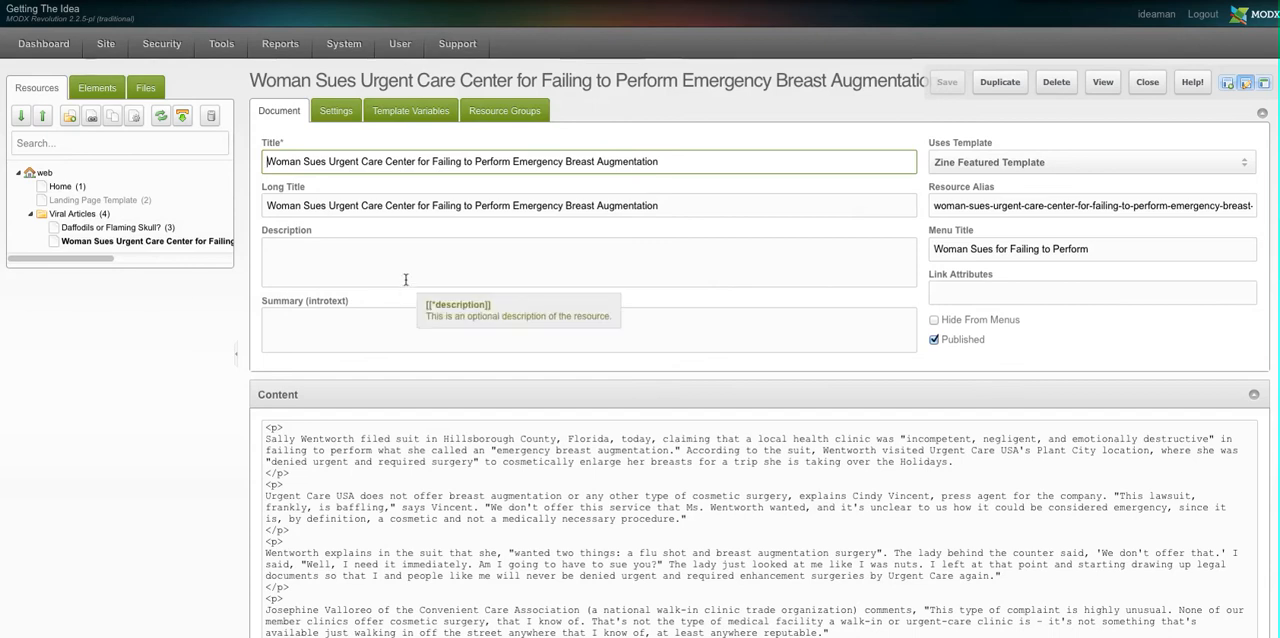
click(414, 114)
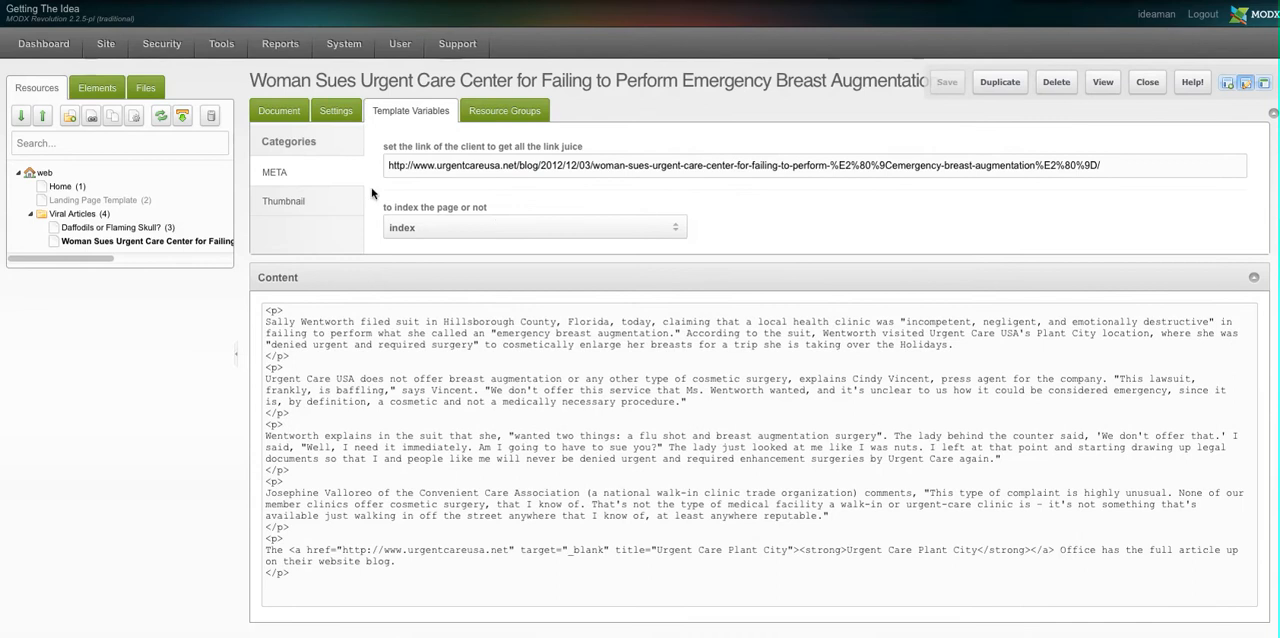
click(311, 205)
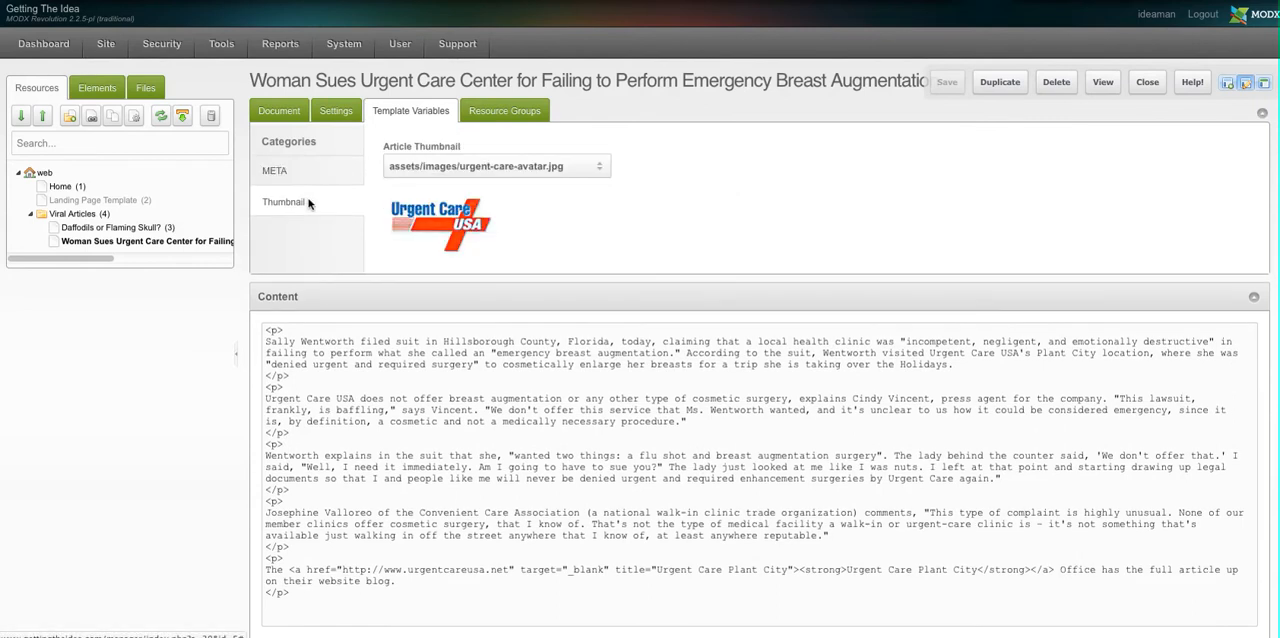
Browse the images available for the article thumbnail without choosing one, and close the article resource
click(601, 168)
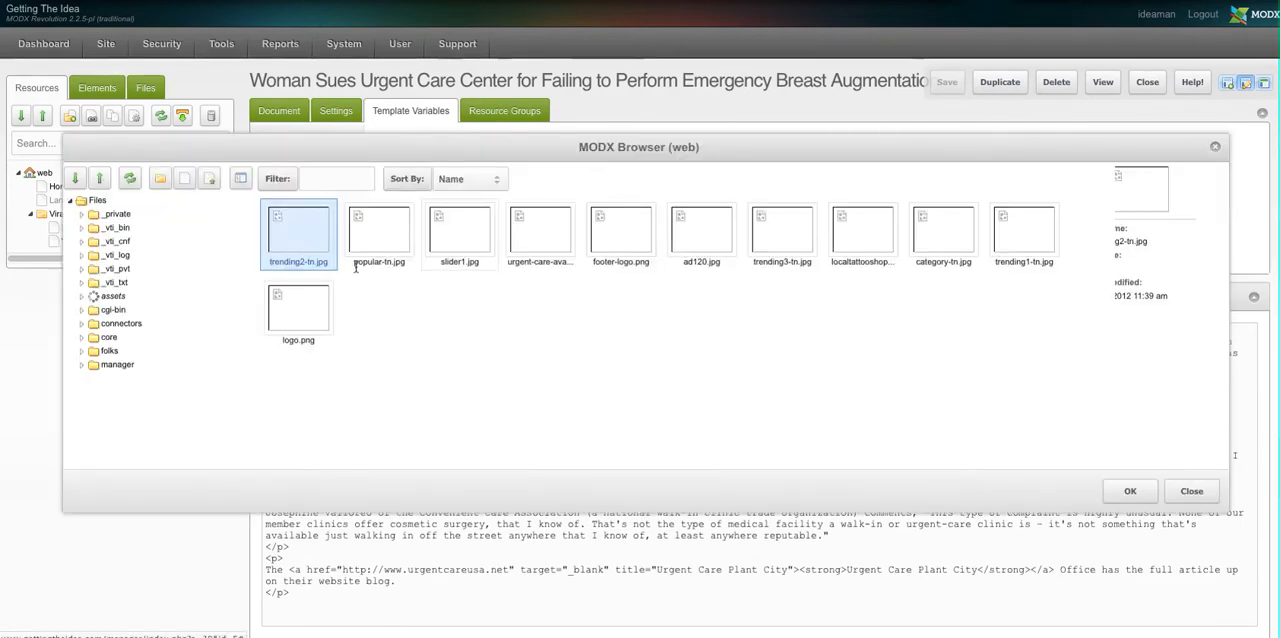
click(1196, 490)
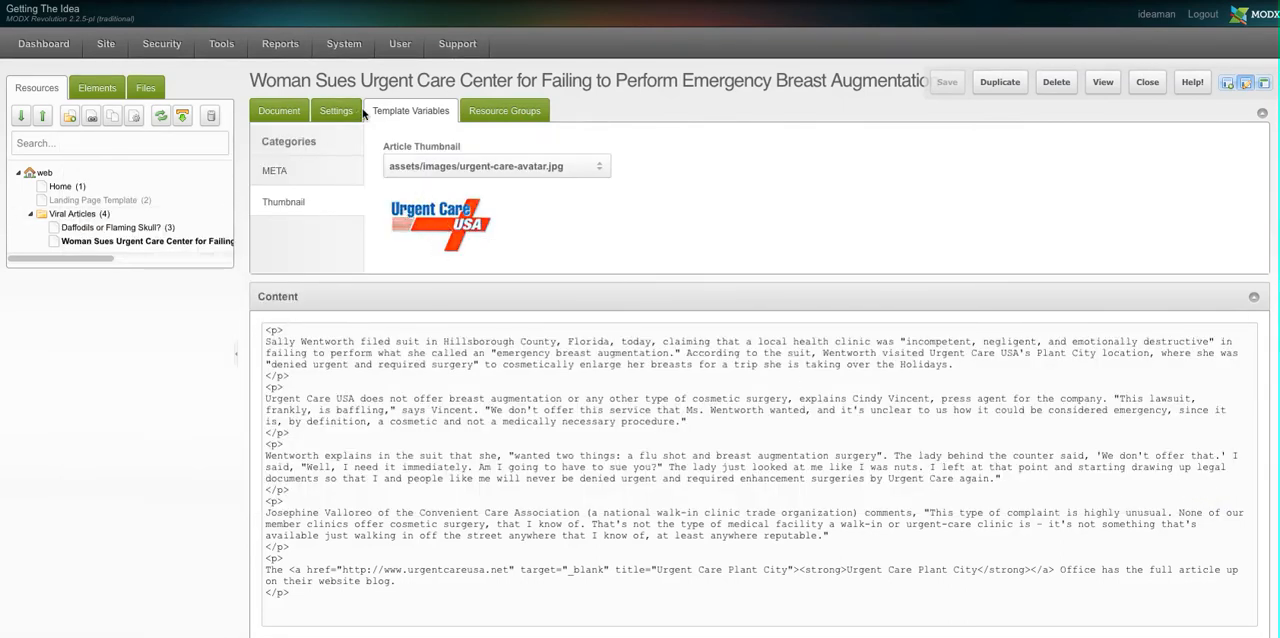
click(1147, 84)
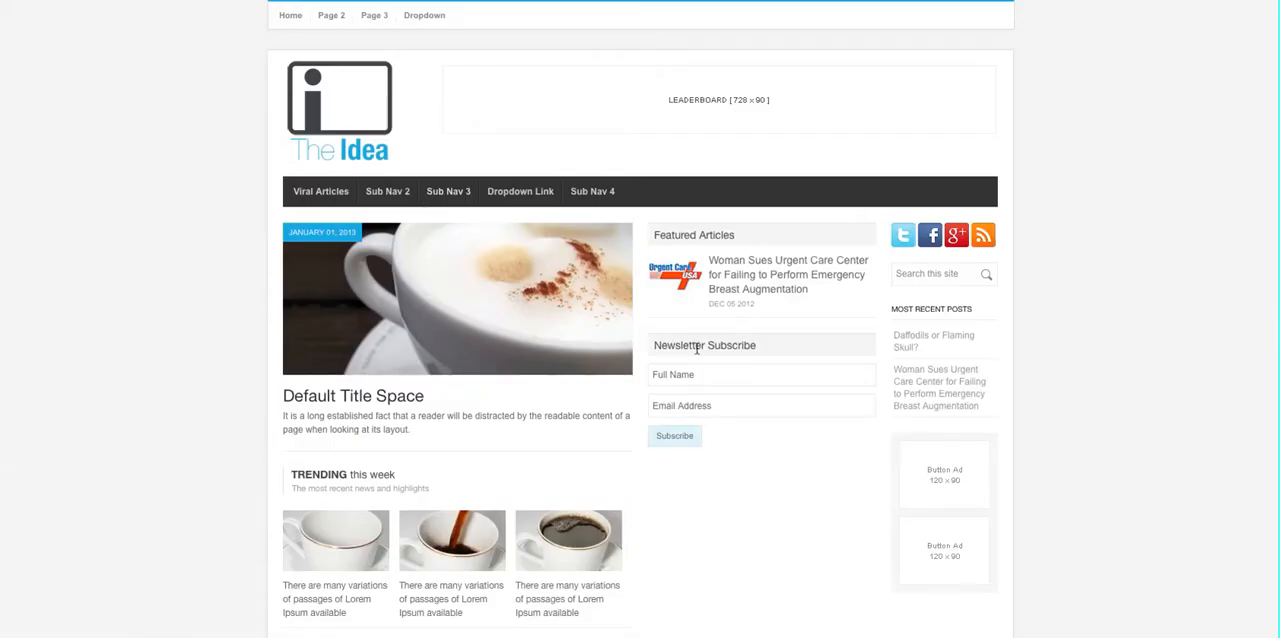
Open the urgent care article from the site's Featured Articles list and examine its featured banner, body text and footer
click(748, 280)
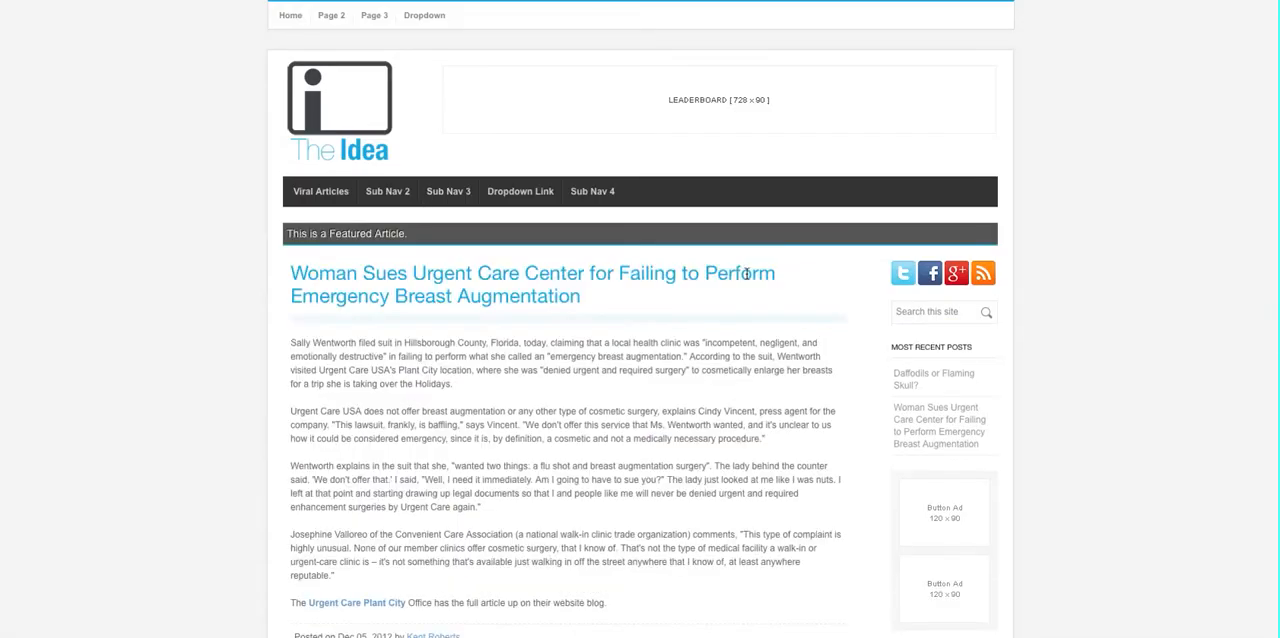
mouse_move(287, 234)
mouse_down()
mouse_move(420, 243)
mouse_move(403, 231)
mouse_move(287, 234)
mouse_up()
click(261, 246)
scroll(256, 297, down, 3)
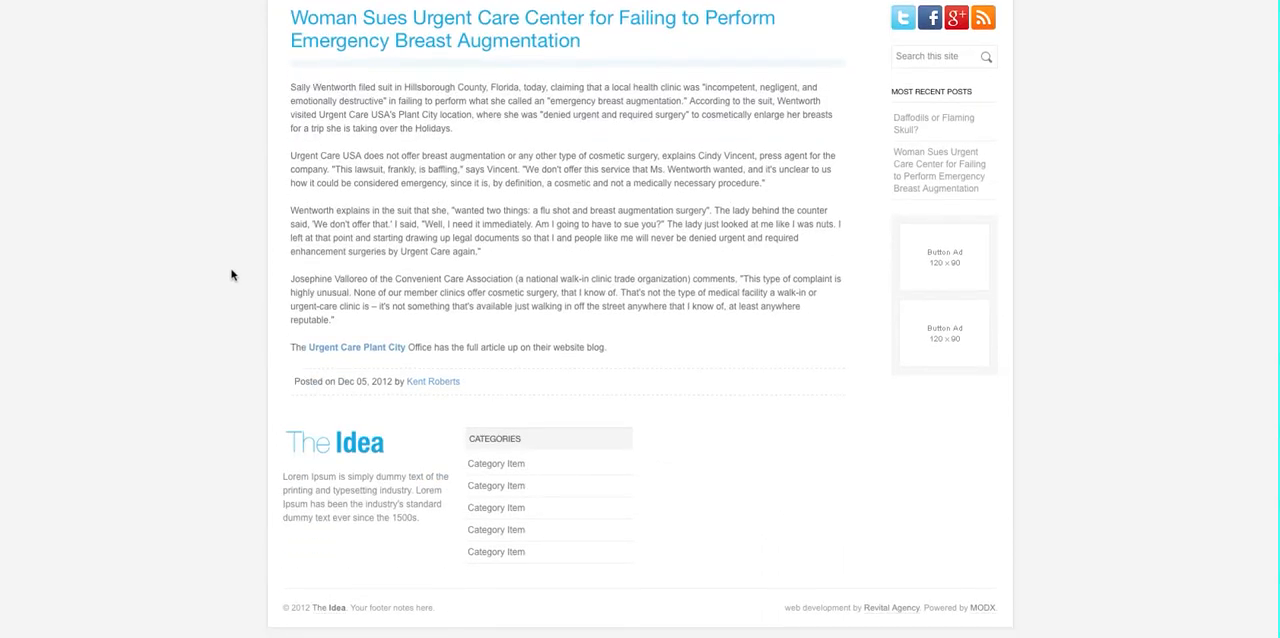
scroll(310, 275, up, 3)
triple_click(357, 231)
click(376, 239)
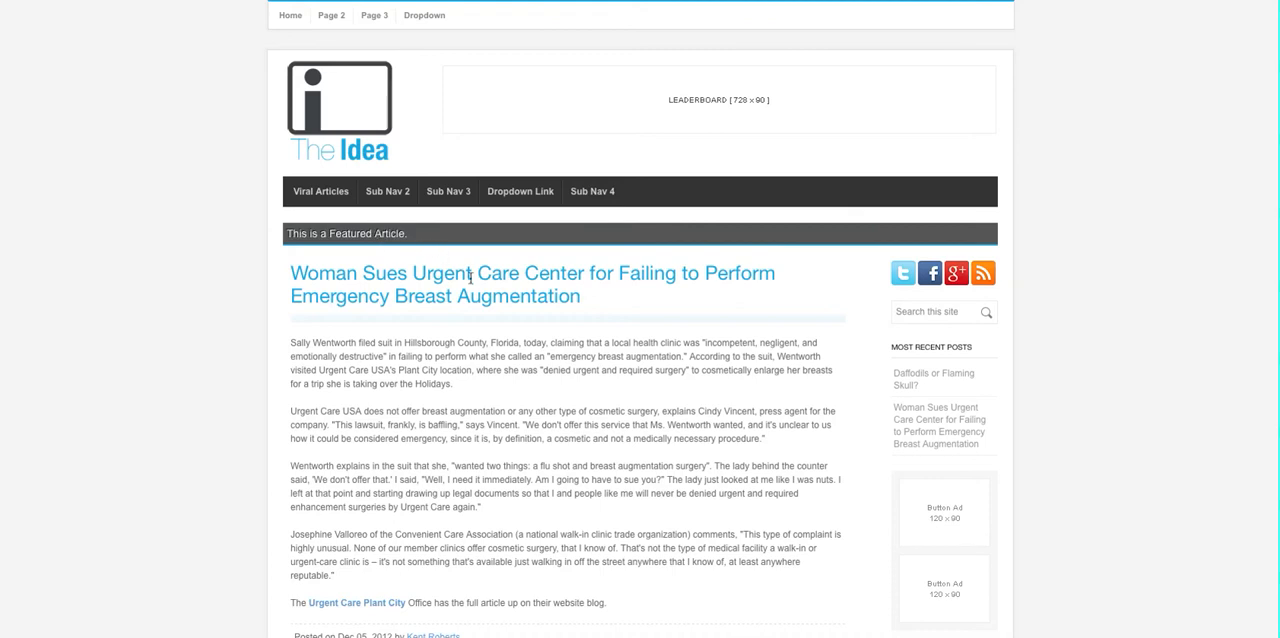
scroll(470, 279, down, 1)
drag(374, 258, 432, 322)
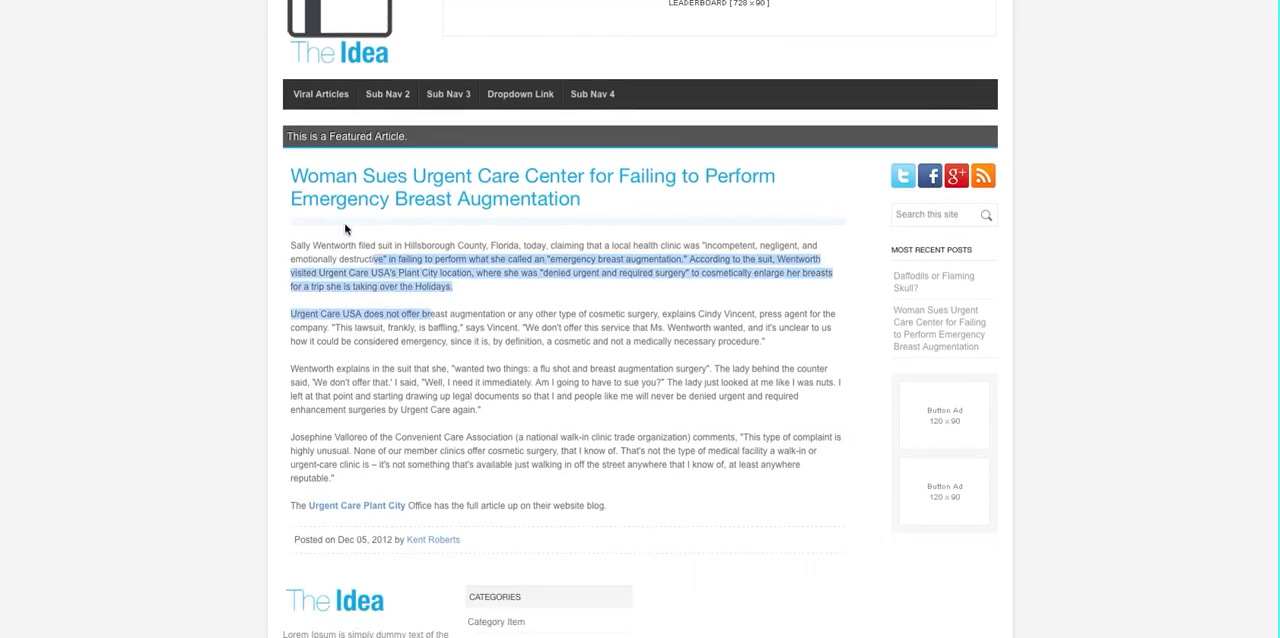
click(348, 236)
drag(301, 247, 435, 320)
click(437, 320)
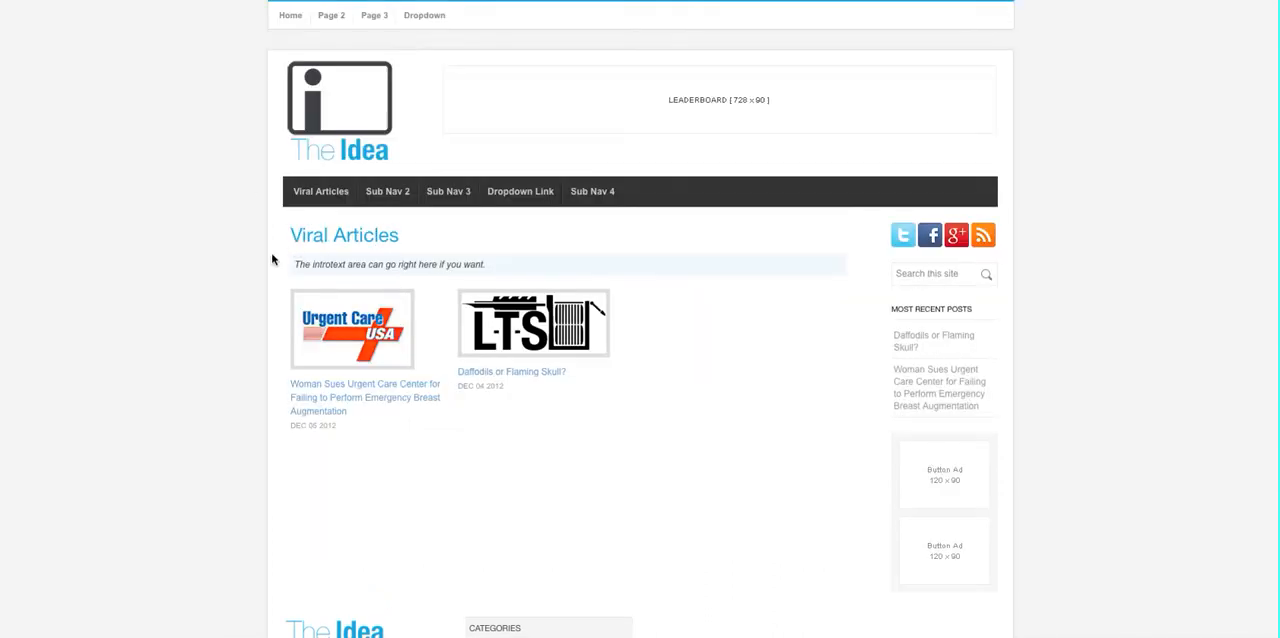
Review the Viral Articles listing page, and open the Viral Articles resource to inspect the getResources call in its content
scroll(252, 263, down, 1)
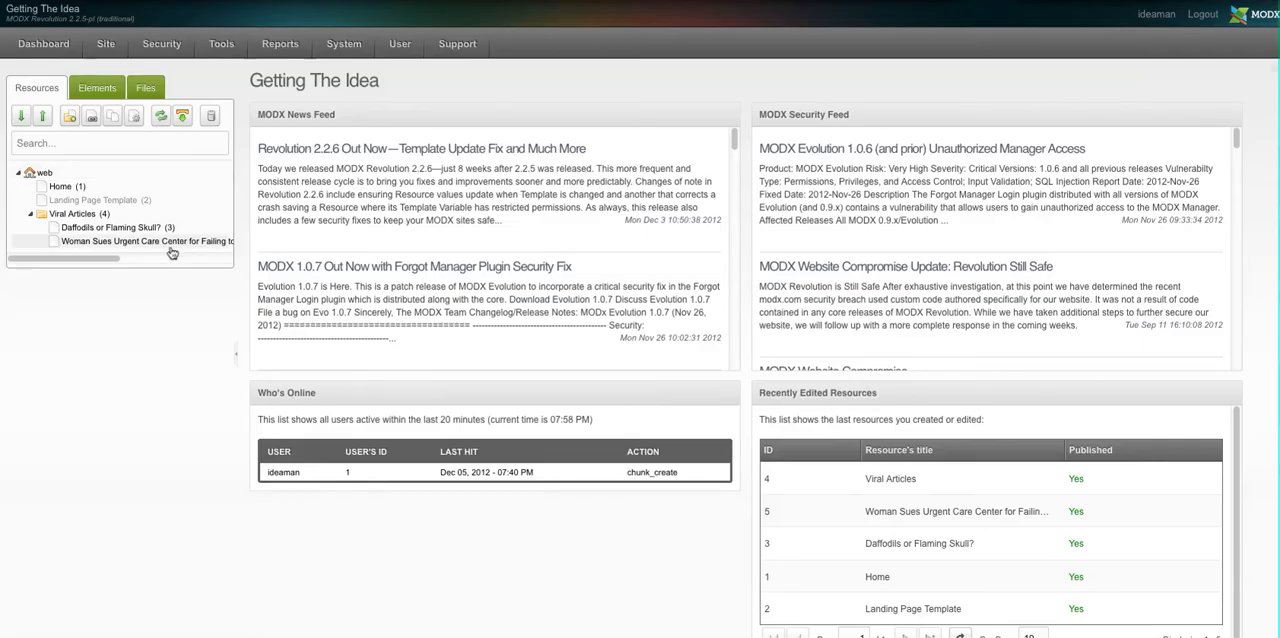
drag(66, 238, 80, 222)
click(77, 219)
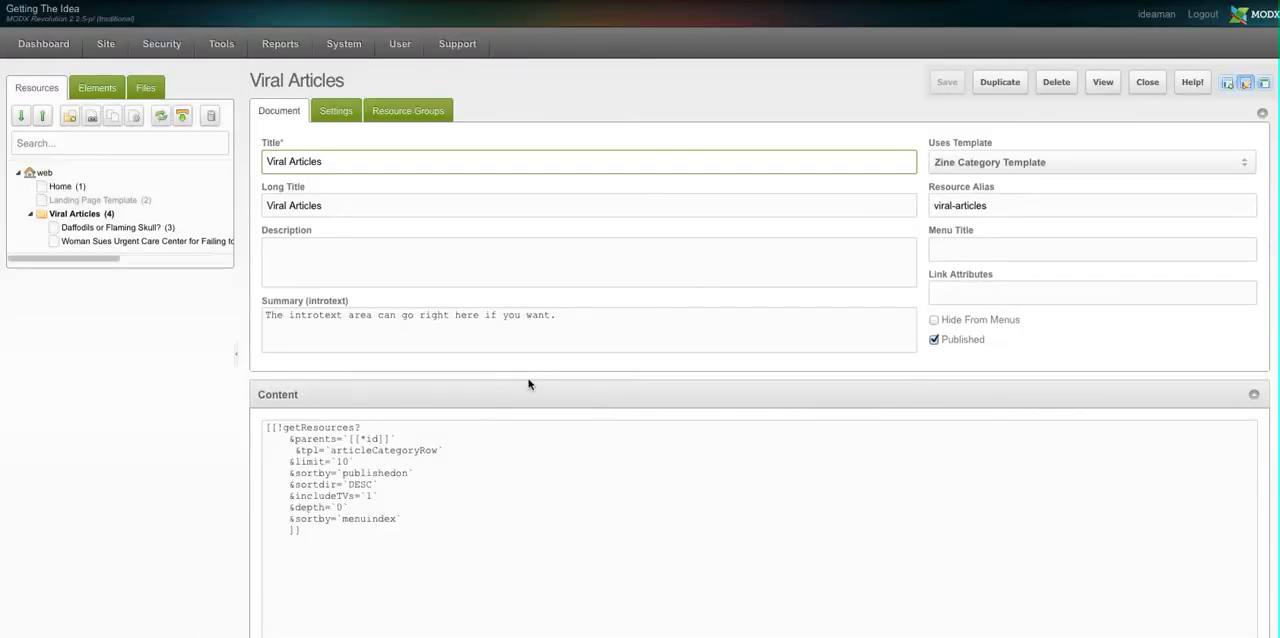
scroll(529, 384, down, 1)
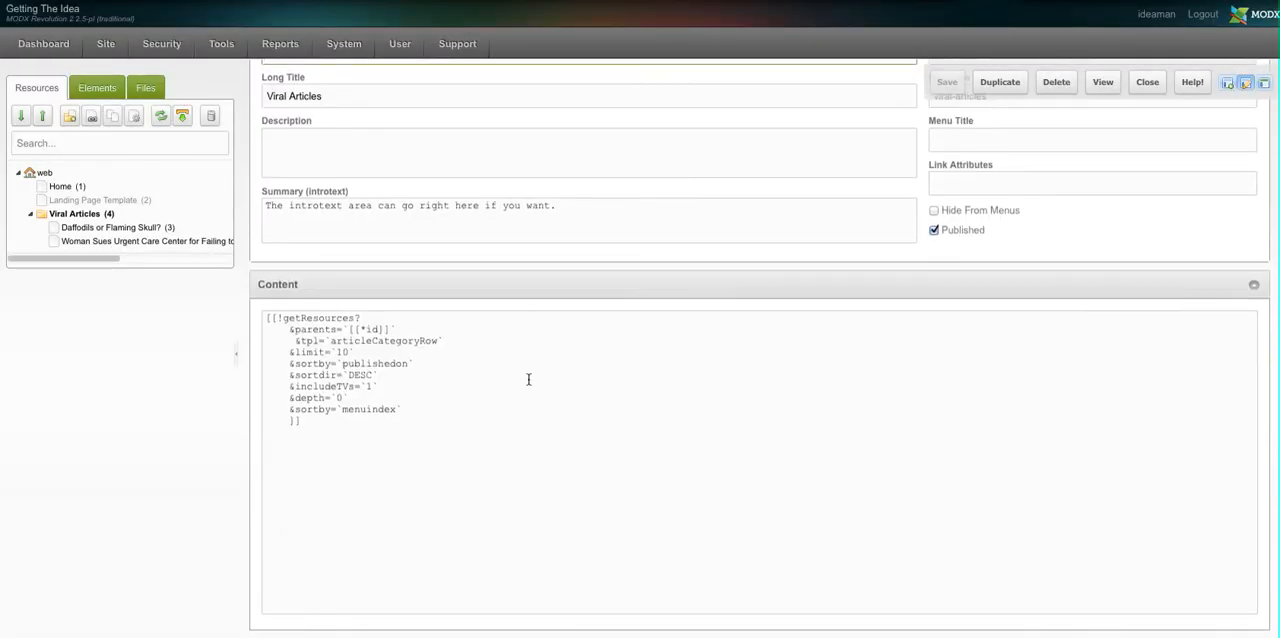
click(356, 330)
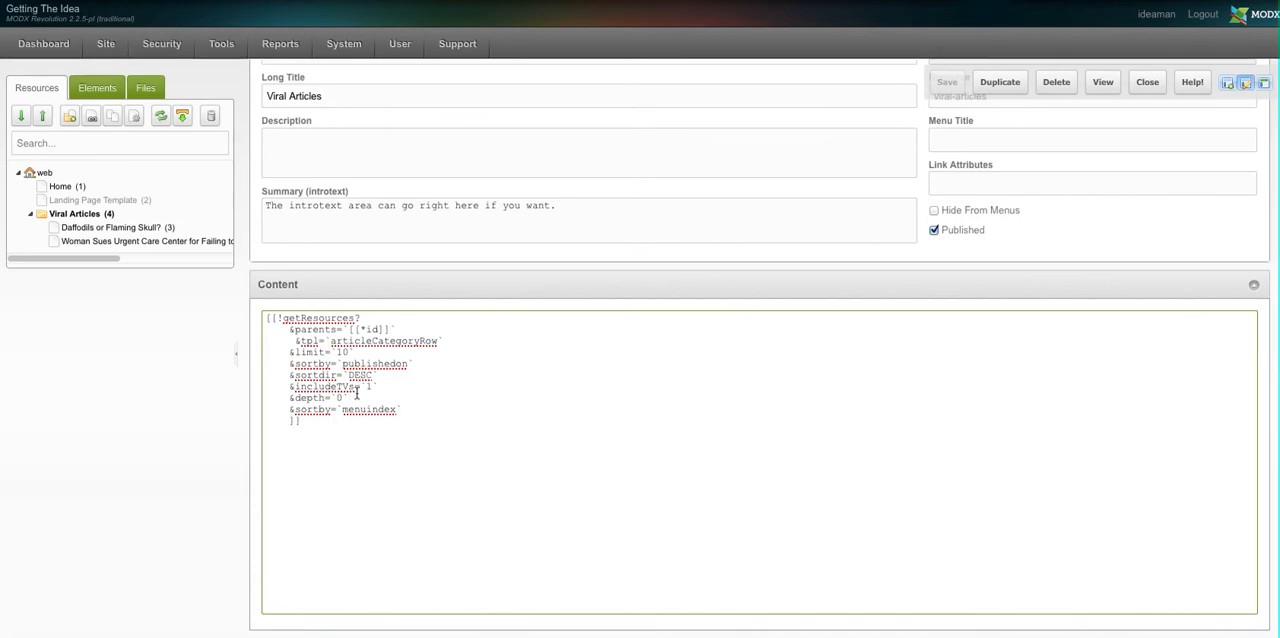
scroll(333, 187, up, 2)
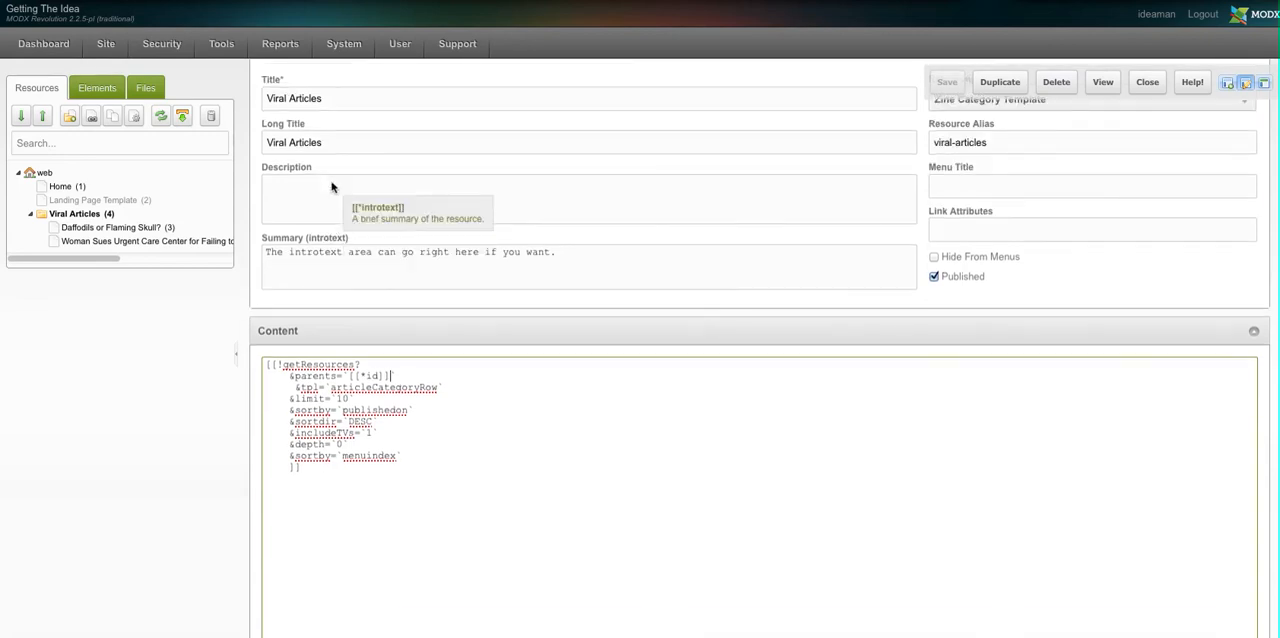
Open the articleCategoryRow chunk under Dynamic Lists and inspect its articleThumb markup
click(109, 90)
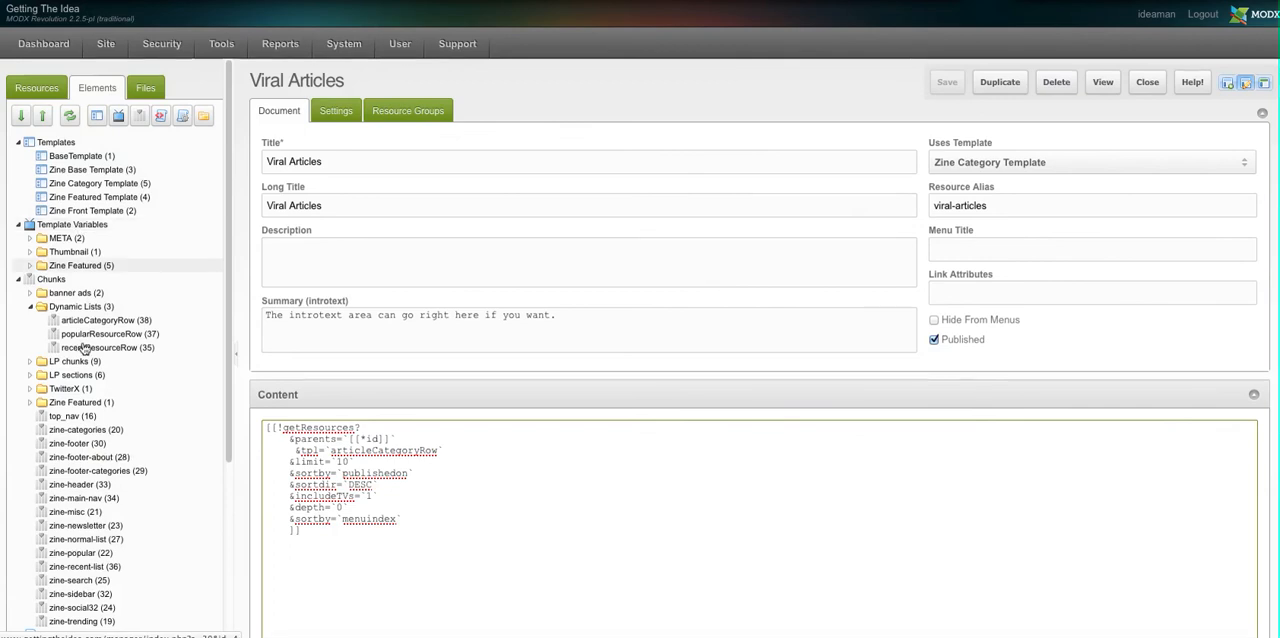
click(107, 310)
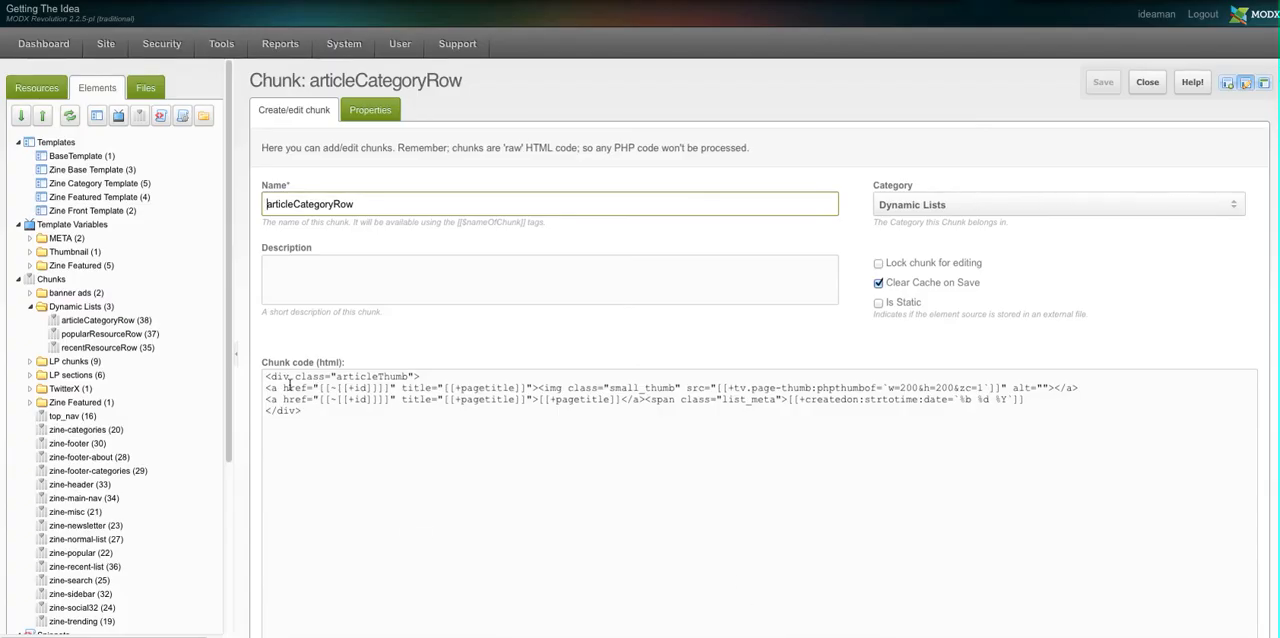
click(290, 376)
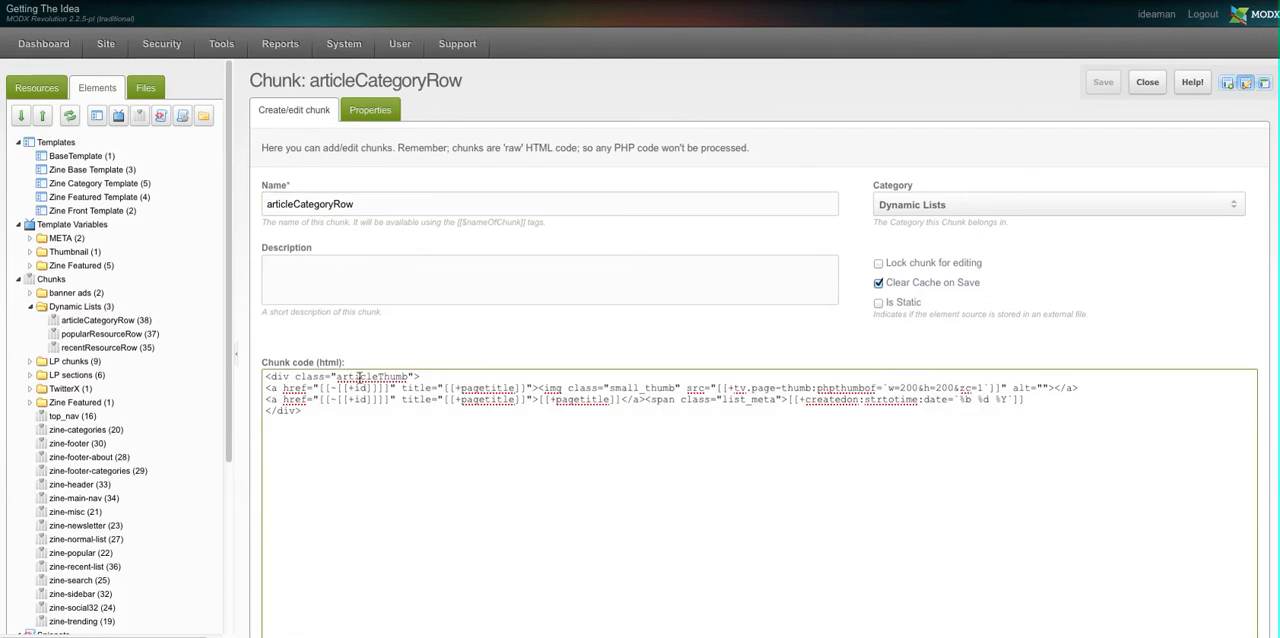